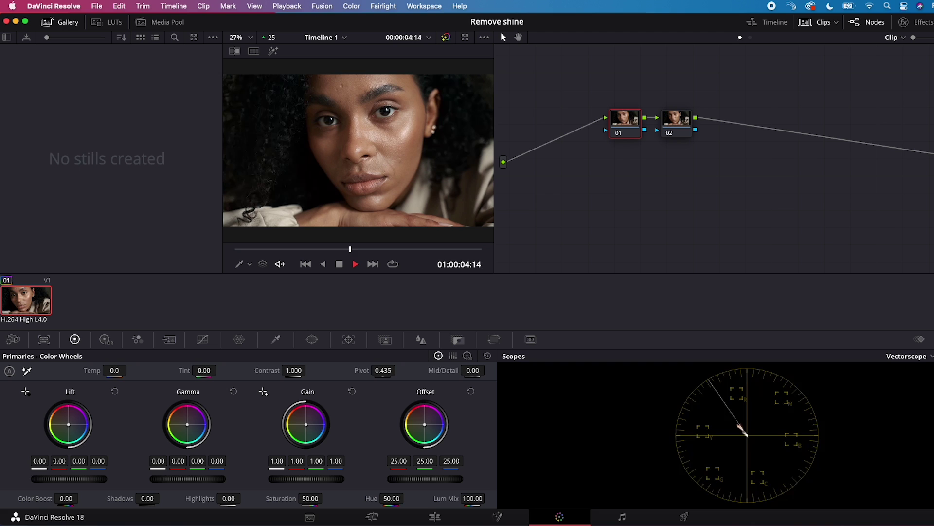
# Step: Stop playback so the clip rests at 01:00:04:24
pyautogui.press('space')
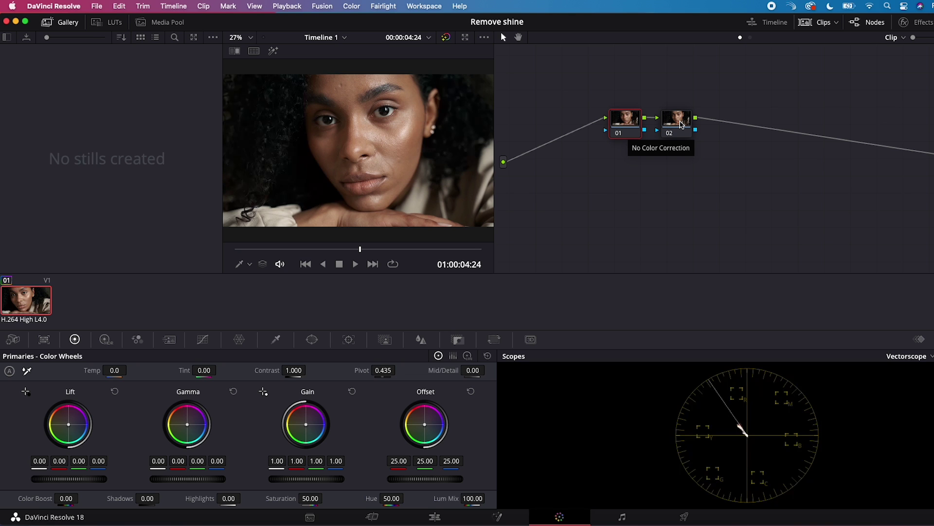
# Step: Drag Face Refinement from the Effects library onto node 01 and run Analyze to track the face
pyautogui.click(912, 23)
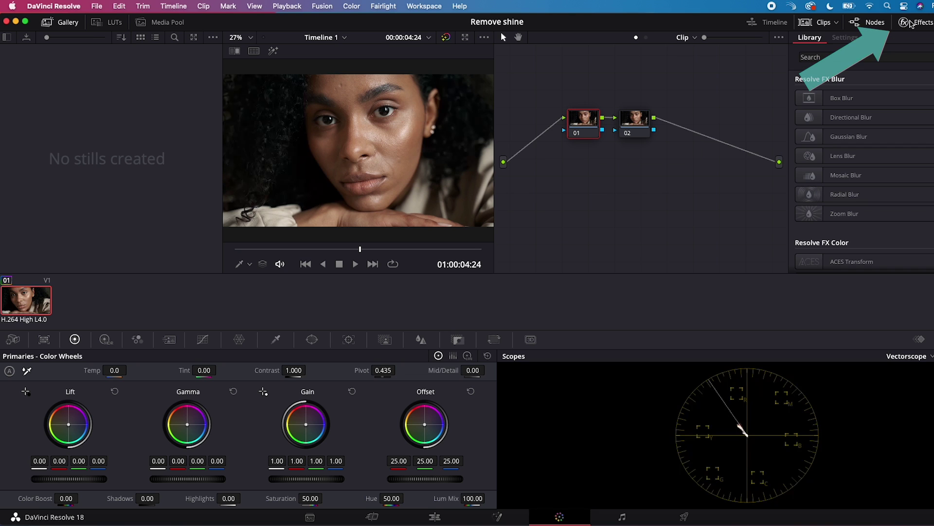
pyautogui.click(899, 60)
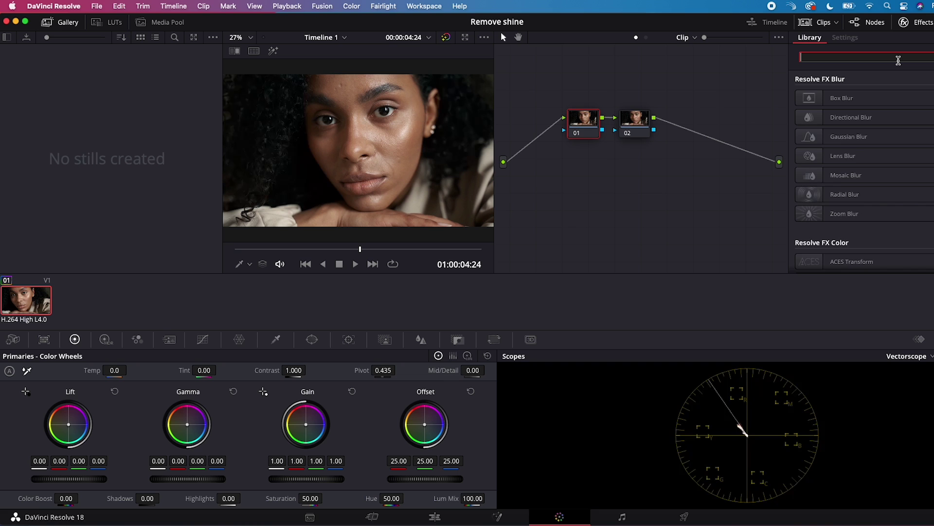
pyautogui.write('face')
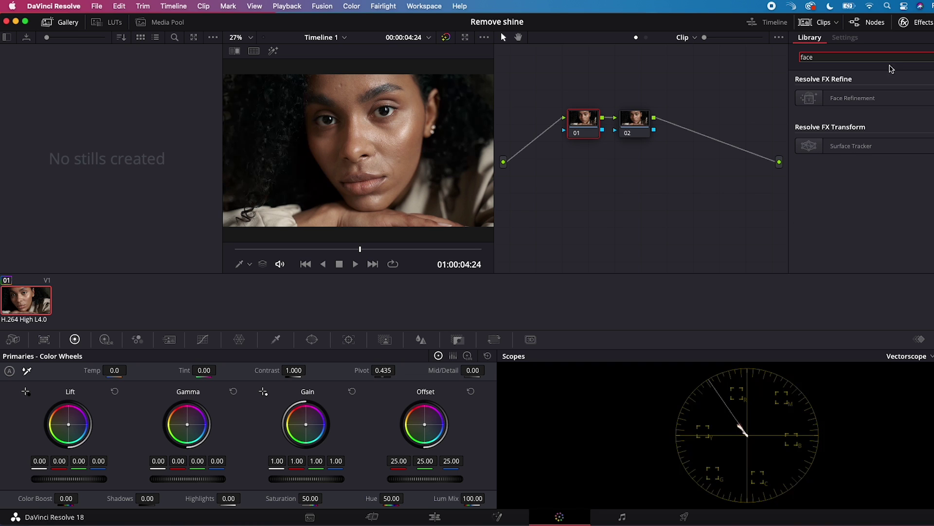
pyautogui.click(847, 98)
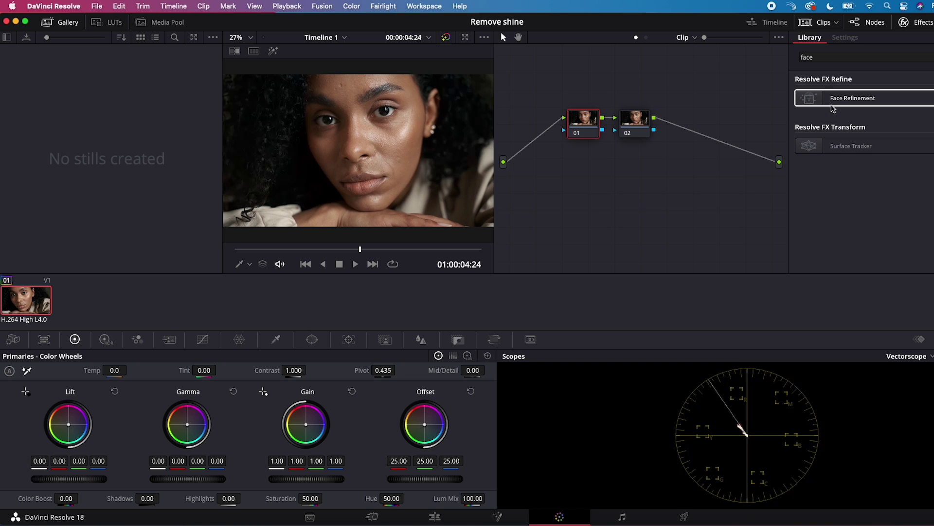
pyautogui.moveTo(842, 100); pyautogui.dragTo(587, 128)
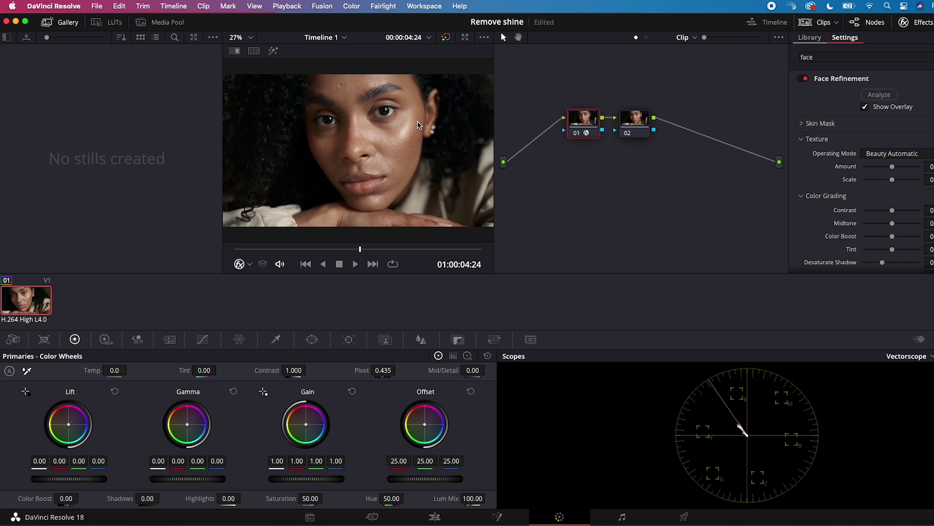
pyautogui.click(884, 95)
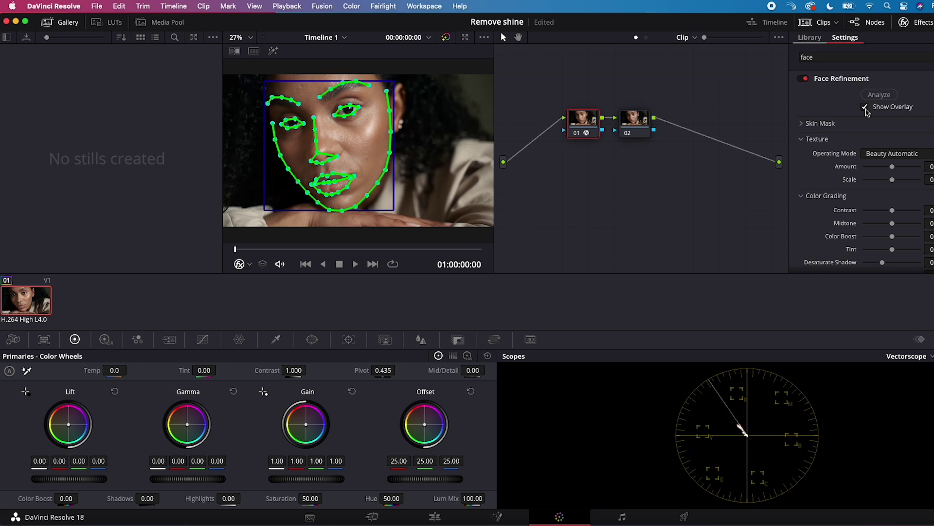
# Step: Hide the face overlay, keep Beauty Automatic mode, and push Shine Removal near maximum
pyautogui.click(865, 108)
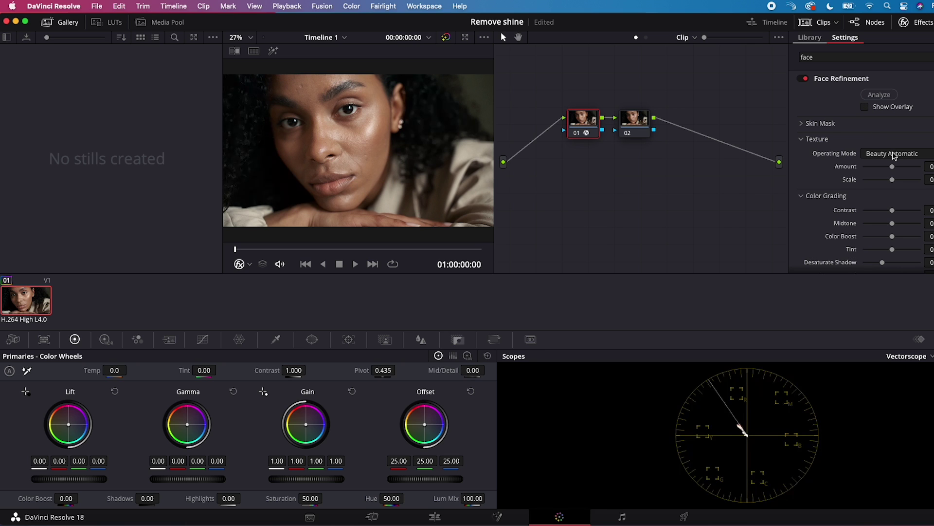
pyautogui.click(911, 156)
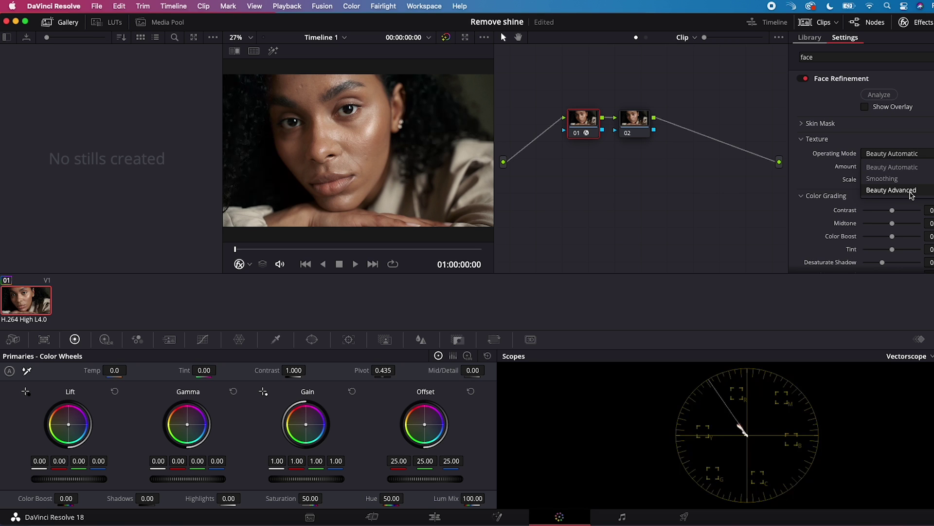
pyautogui.click(907, 156)
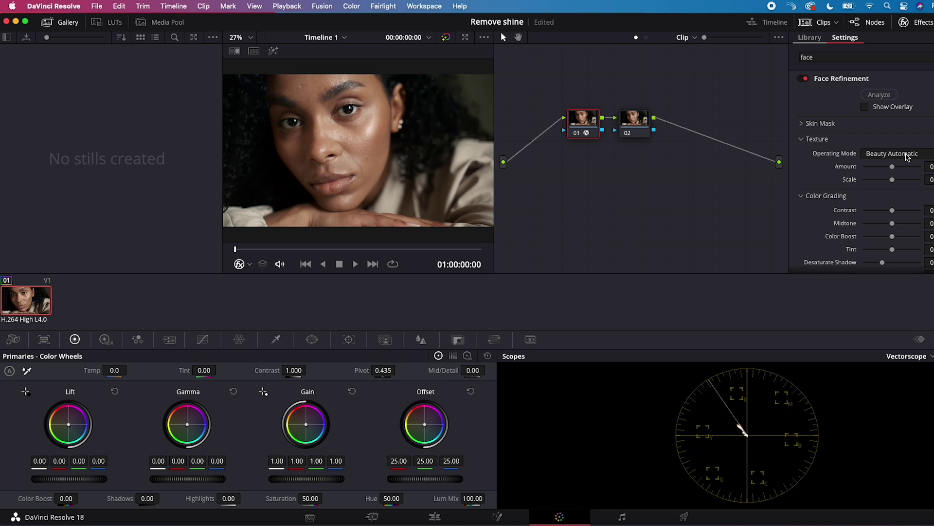
pyautogui.scroll(-5, 895, 175)
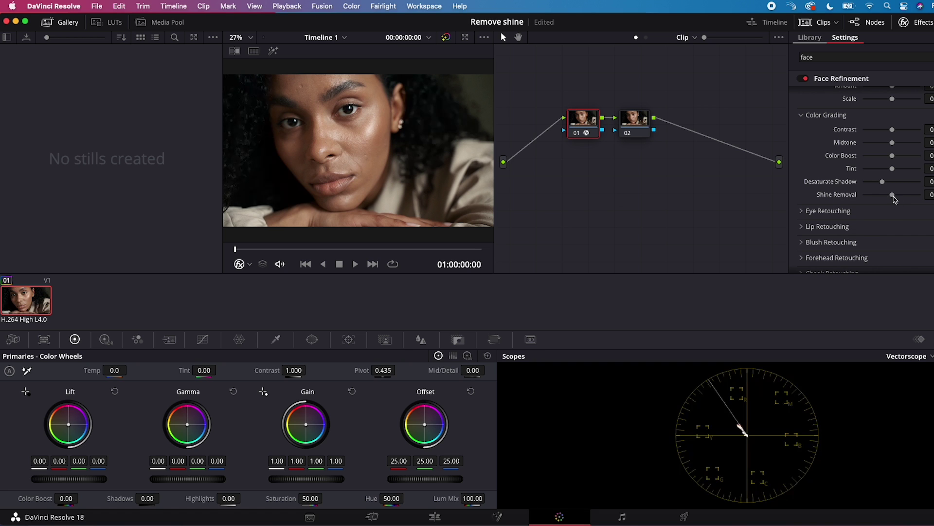
pyautogui.moveTo(893, 195); pyautogui.dragTo(908, 195)
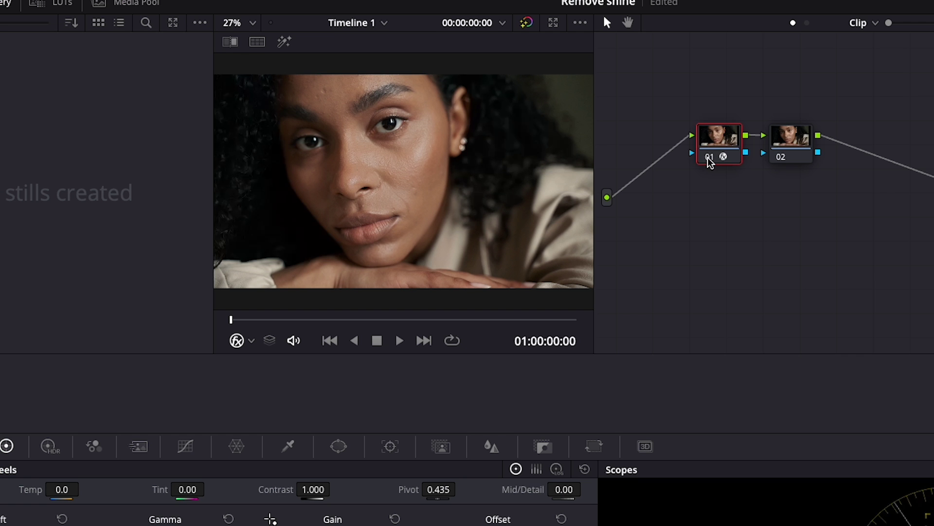
# Step: Toggle node 01 off and on to compare, then play back the result
pyautogui.click(576, 133)
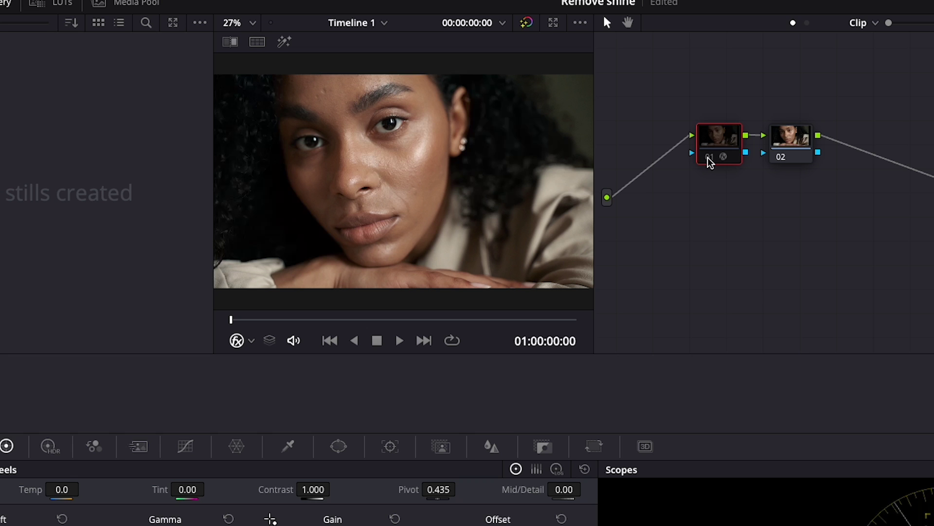
pyautogui.click(708, 157)
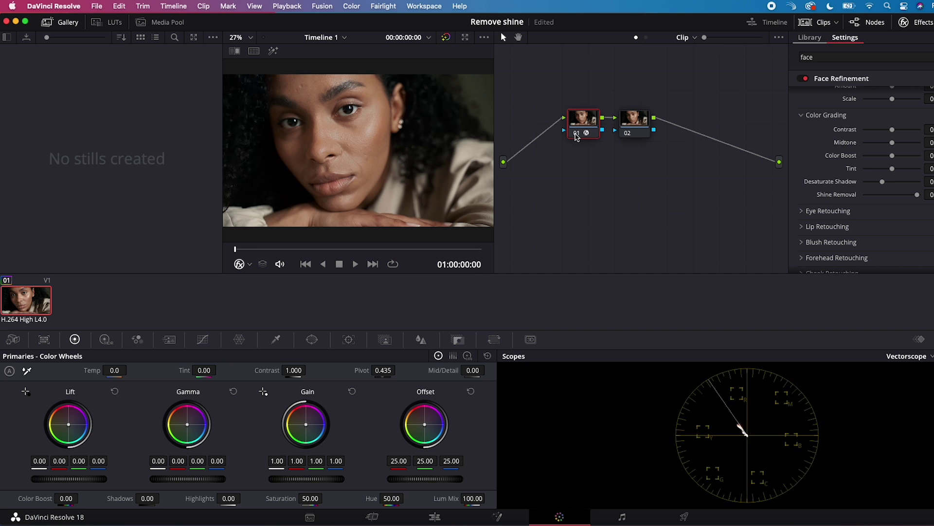
pyautogui.press('space')
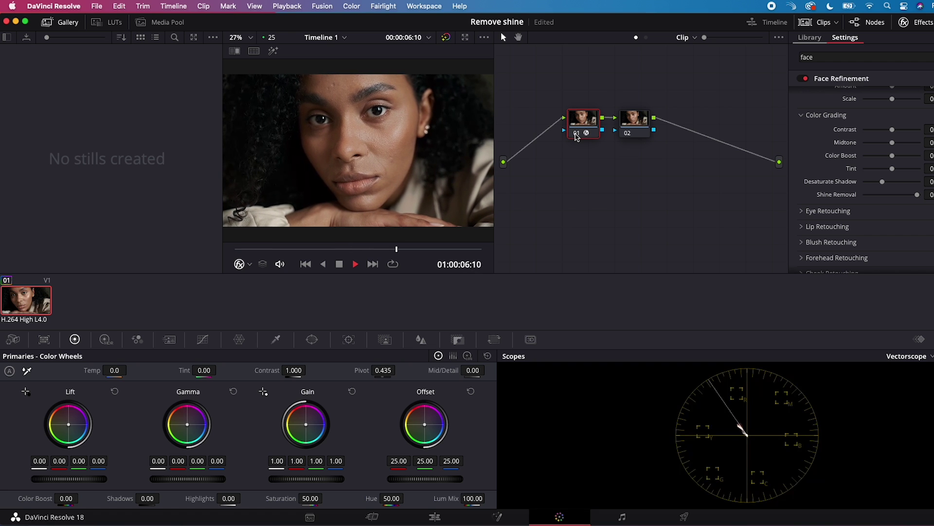
pyautogui.press('space')
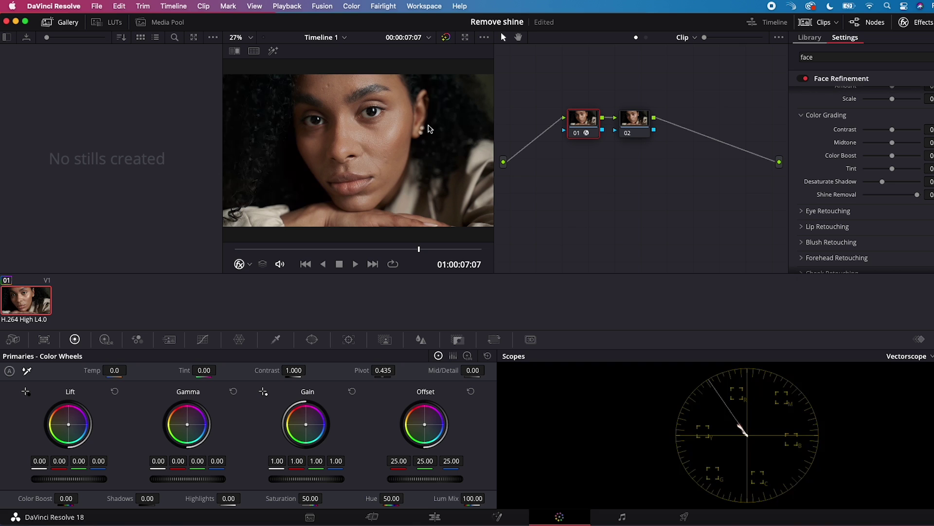
# Step: On node 02, sample the cheek shine with the HSL qualifier and preview the matte with Highlight
pyautogui.click(911, 21)
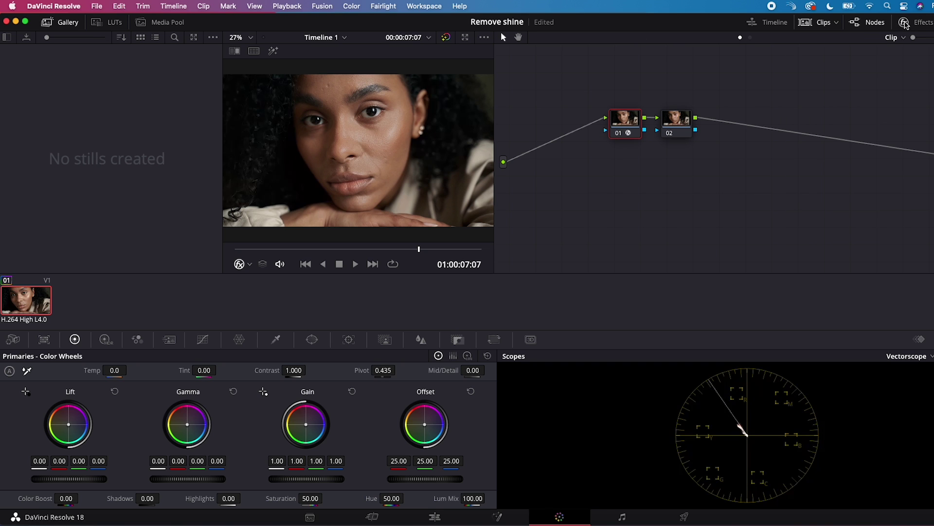
pyautogui.click(618, 135)
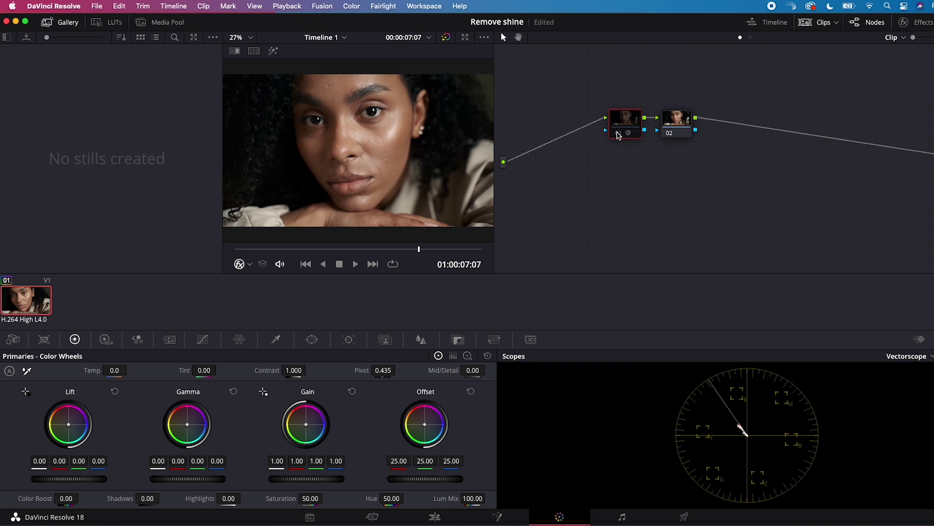
pyautogui.click(680, 120)
pyautogui.click(277, 340)
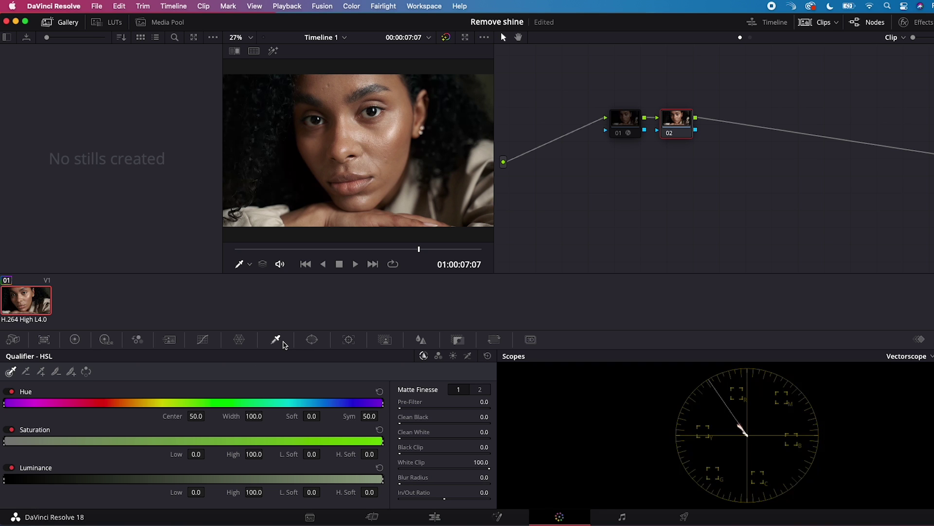
pyautogui.click(393, 128)
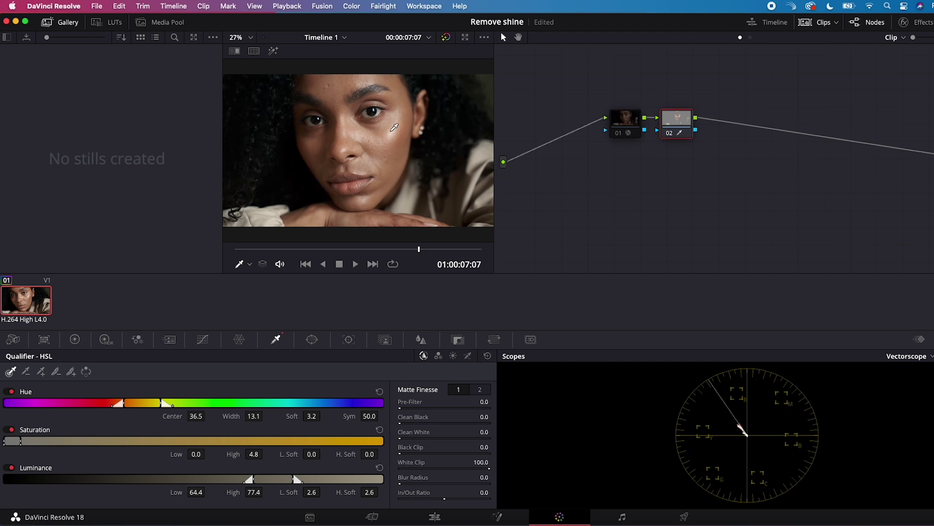
pyautogui.click(273, 53)
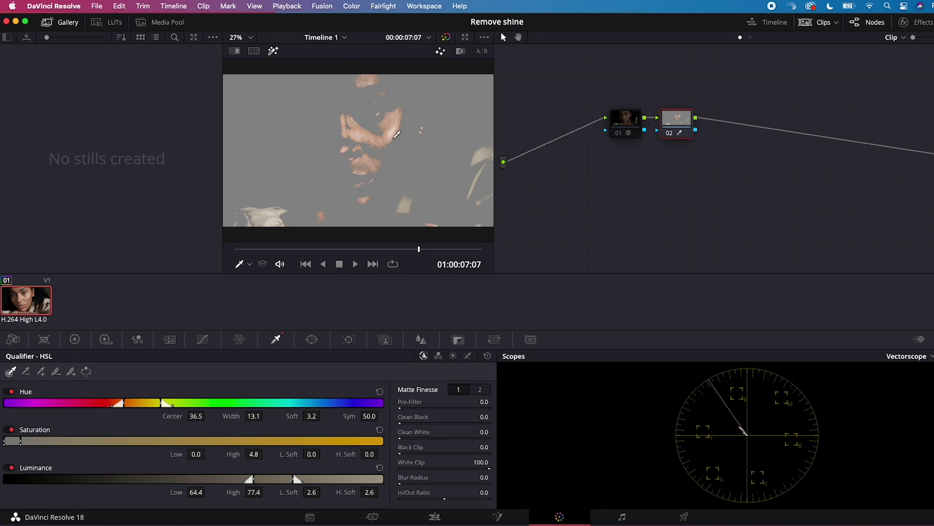
# Step: Narrow the qualifier luminance range to about 65.1–73.9
pyautogui.moveTo(294, 479); pyautogui.dragTo(283, 479)
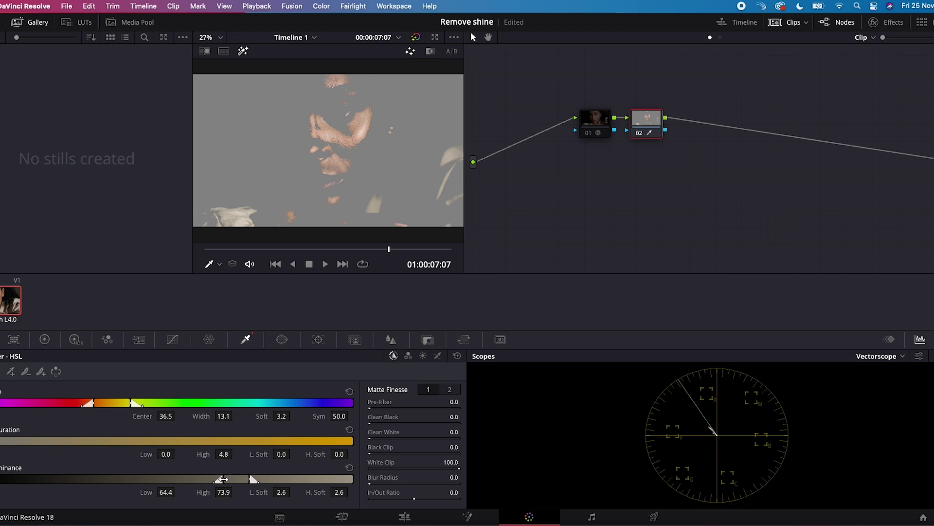
pyautogui.moveTo(358, 461); pyautogui.dragTo(319, 460)
pyautogui.moveTo(195, 478); pyautogui.dragTo(226, 478)
# Step: In Matte Finesse, raise Clean Black to about 40.8 and add a slight Blur Radius
pyautogui.click(455, 392)
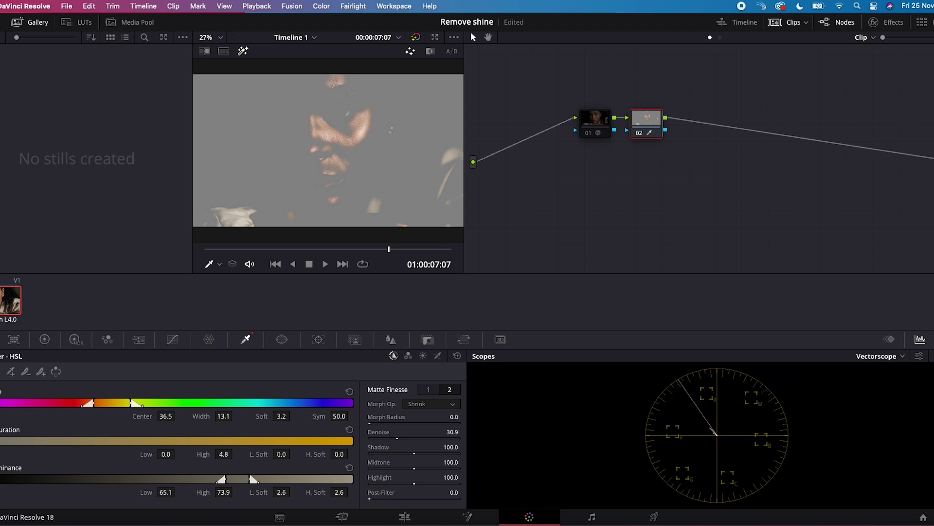
pyautogui.click(428, 390)
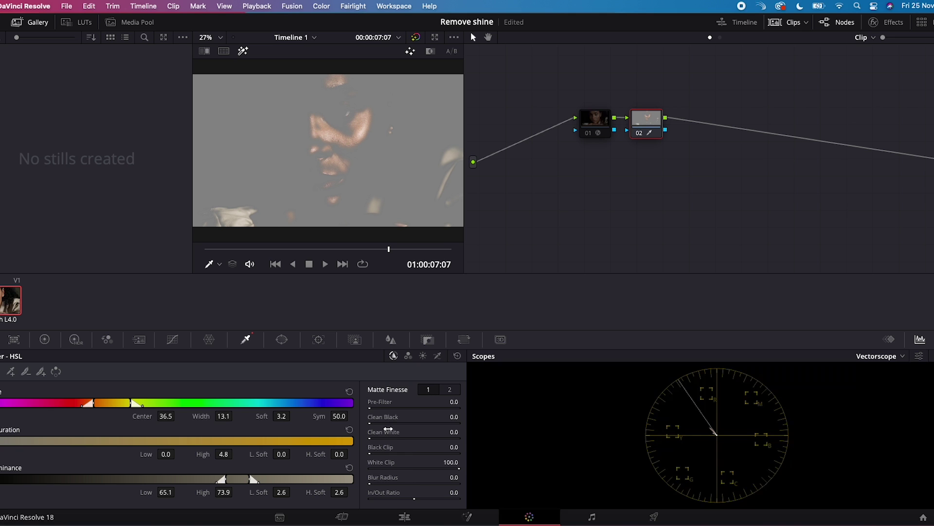
pyautogui.moveTo(379, 423); pyautogui.dragTo(406, 423)
pyautogui.moveTo(370, 484); pyautogui.dragTo(373, 483)
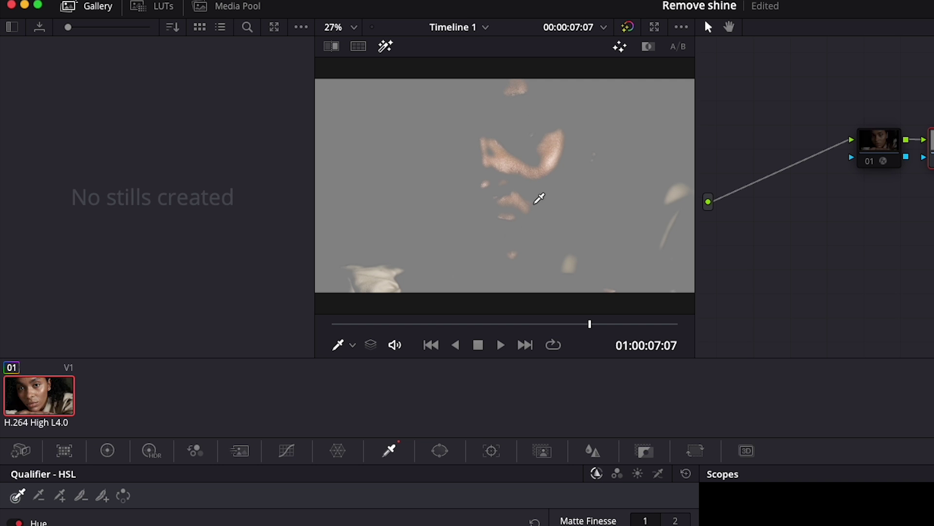
# Step: Add a Circle window to node 02 and reshape it into a tall oval over the face
pyautogui.click(446, 452)
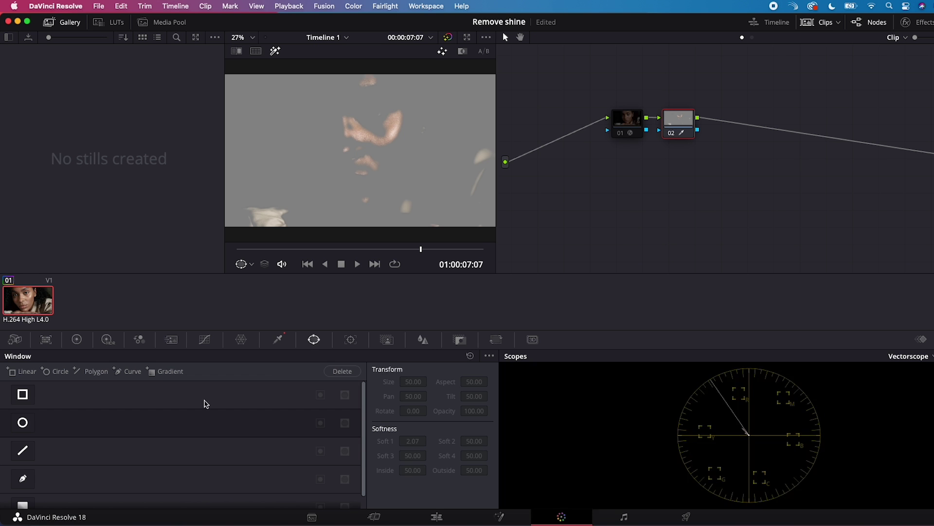
pyautogui.click(22, 422)
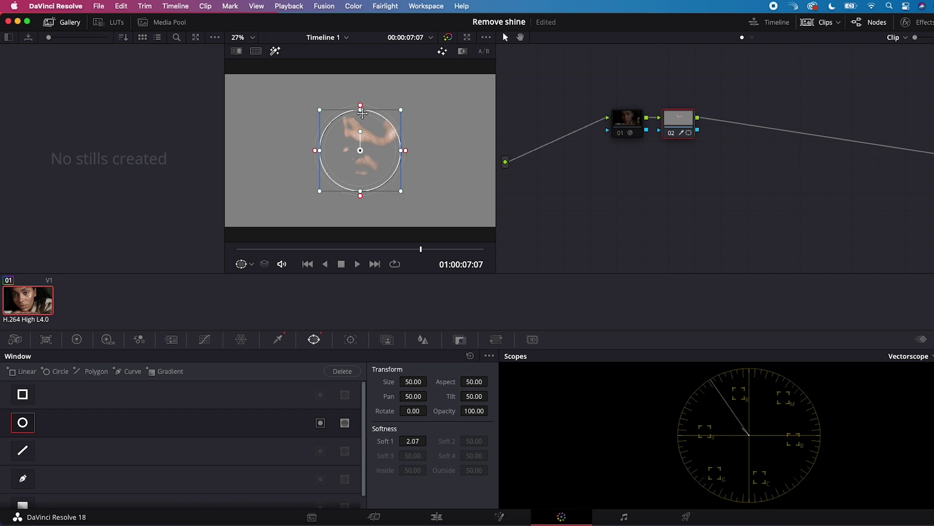
pyautogui.moveTo(360, 105); pyautogui.dragTo(360, 65)
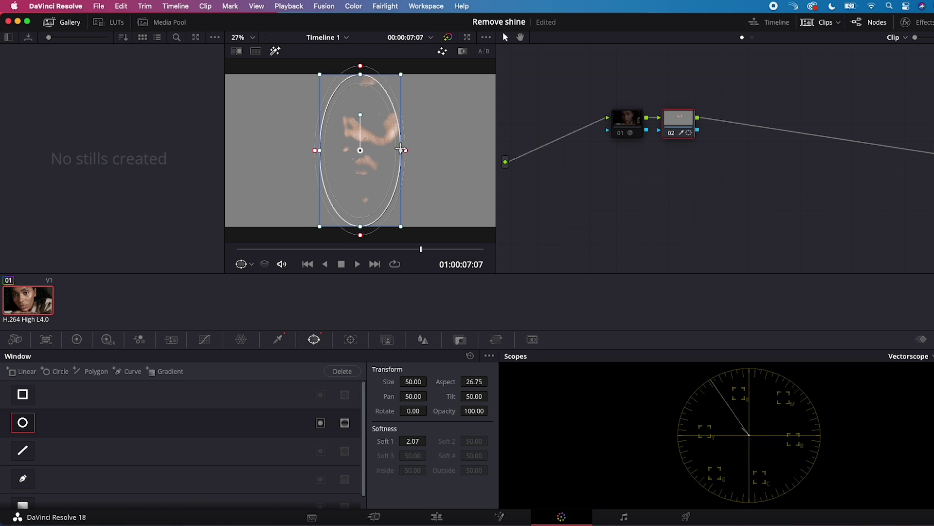
pyautogui.moveTo(401, 151); pyautogui.dragTo(409, 131)
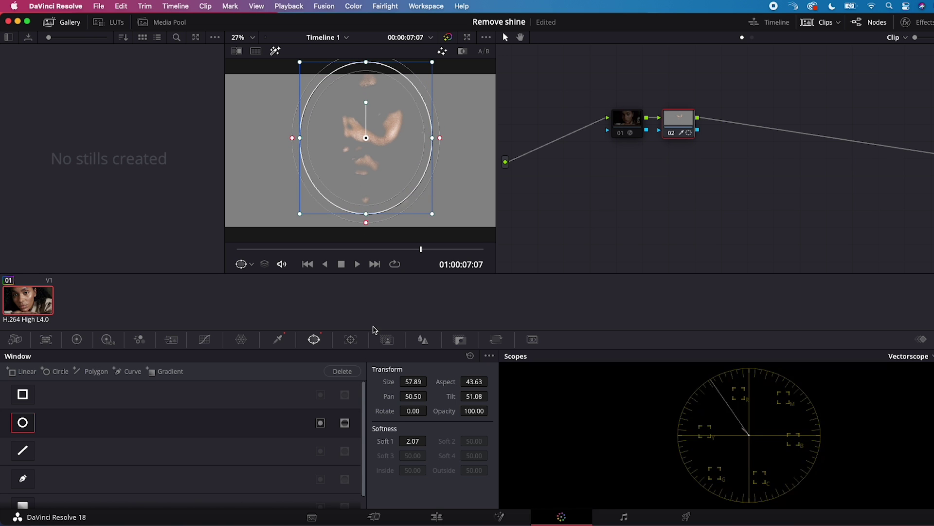
# Step: Track the oval forward and backward through the clip, then turn off Highlight and the mask outline
pyautogui.click(350, 340)
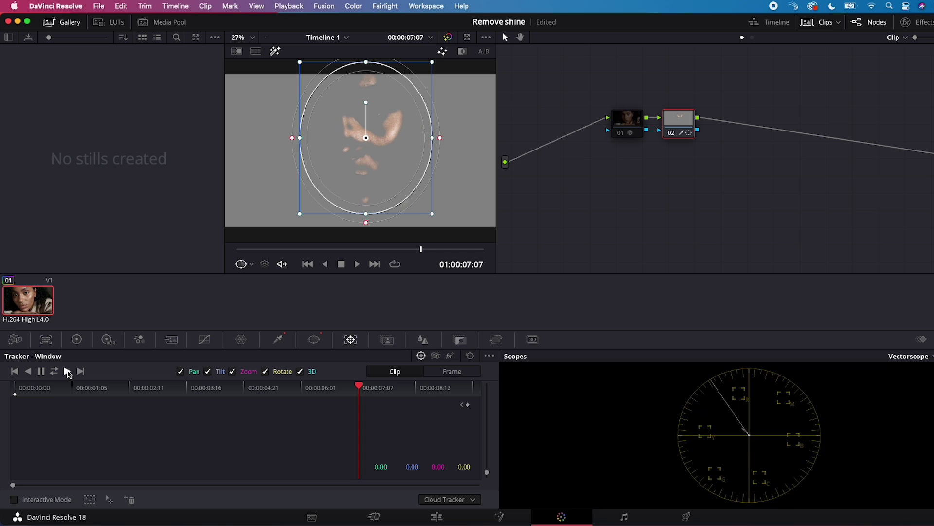
pyautogui.click(67, 370)
pyautogui.click(29, 372)
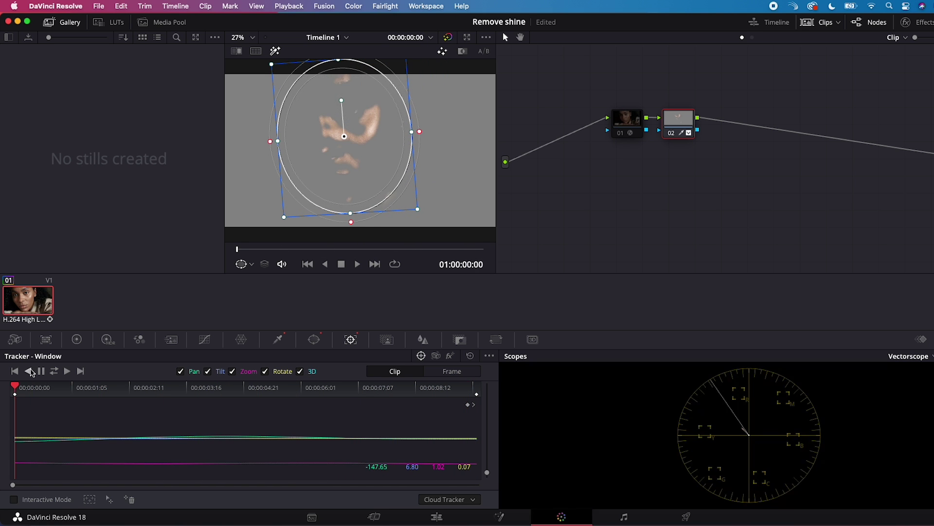
pyautogui.click(276, 53)
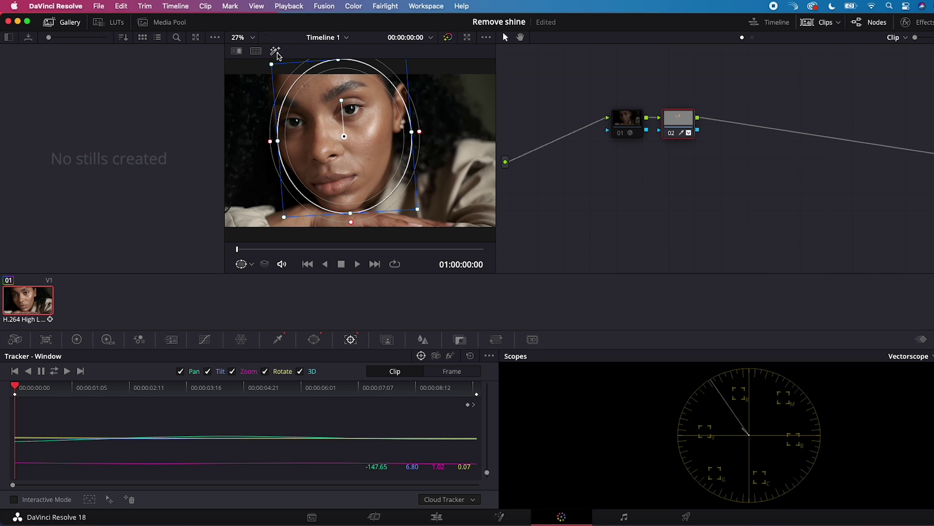
pyautogui.click(251, 264)
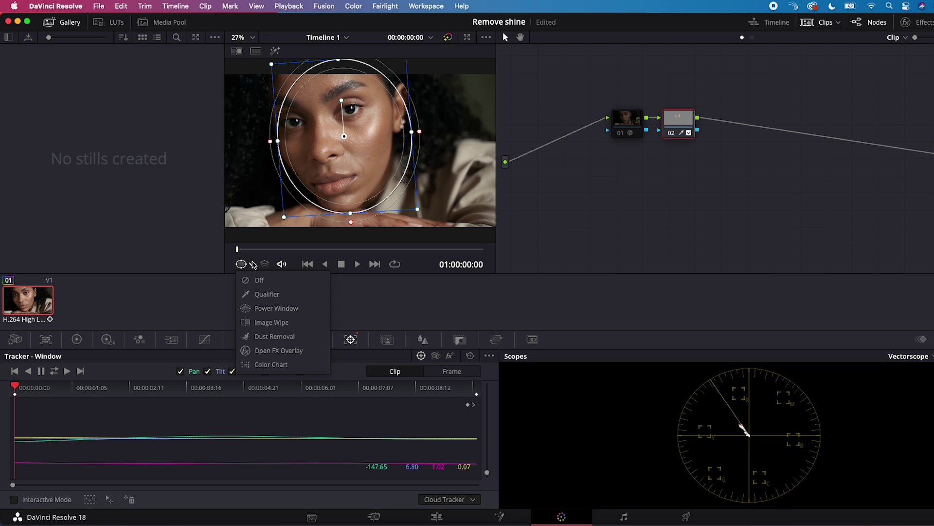
pyautogui.click(267, 278)
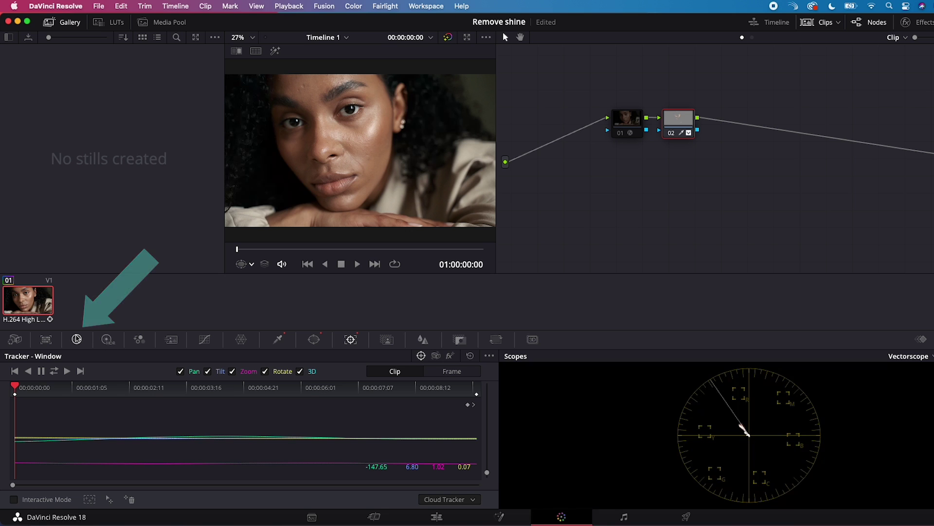
# Step: In Primaries Color Wheels, set Mid/Detail to -100 and lower Gamma slightly to about -0.02
pyautogui.click(76, 339)
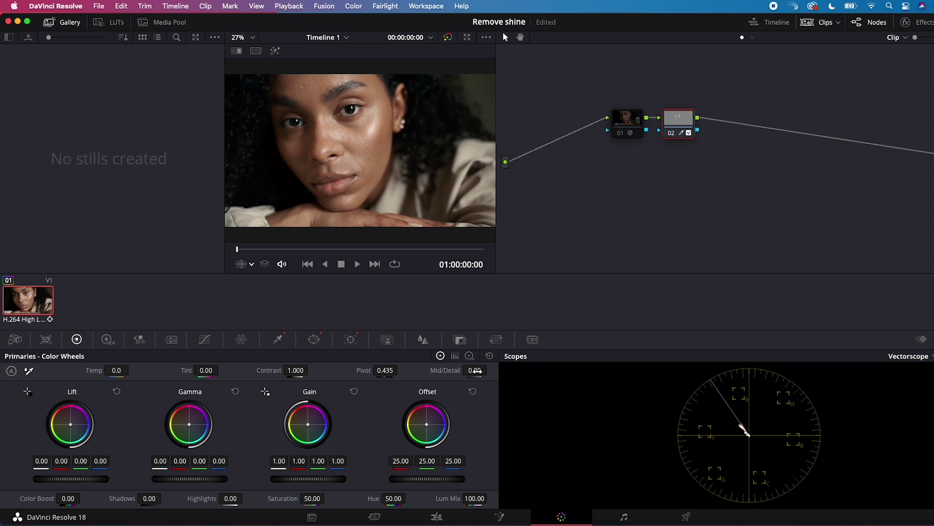
pyautogui.moveTo(474, 370); pyautogui.dragTo(438, 370)
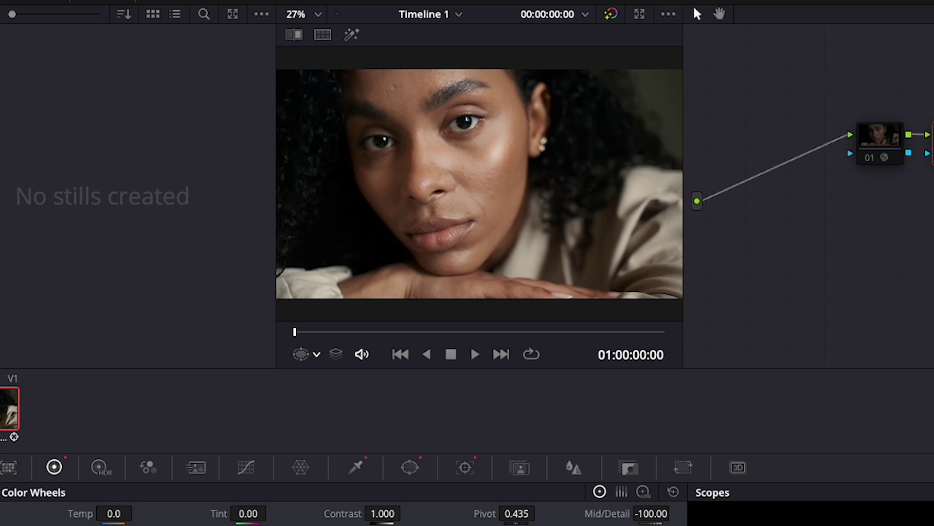
pyautogui.hotkey('alt', 's')
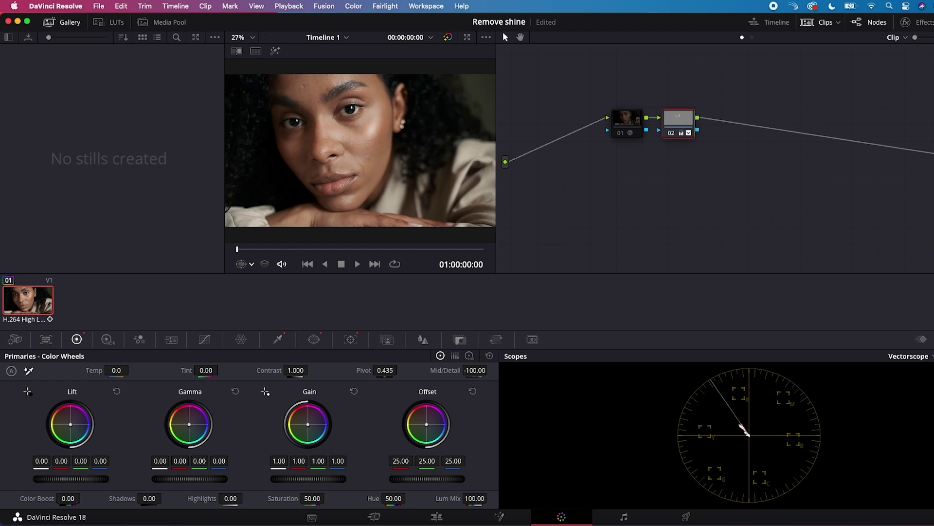
pyautogui.moveTo(190, 478); pyautogui.dragTo(183, 478)
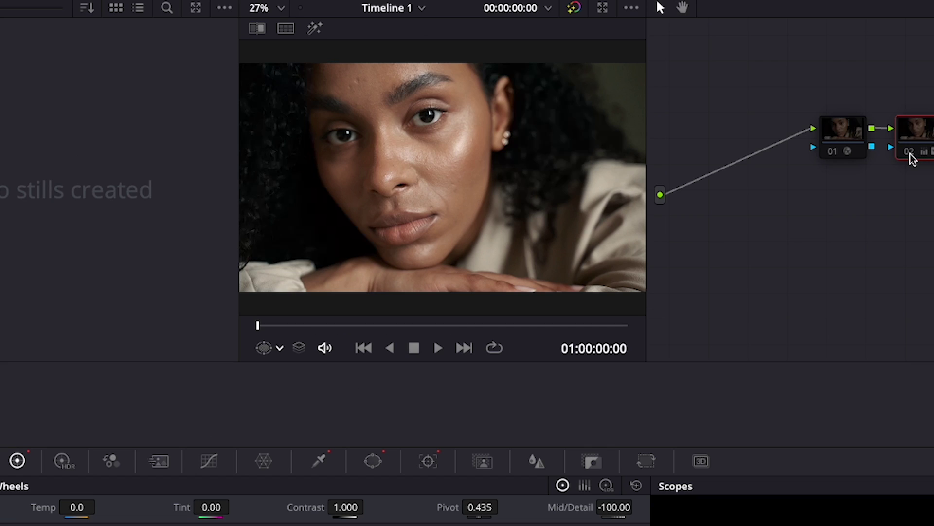